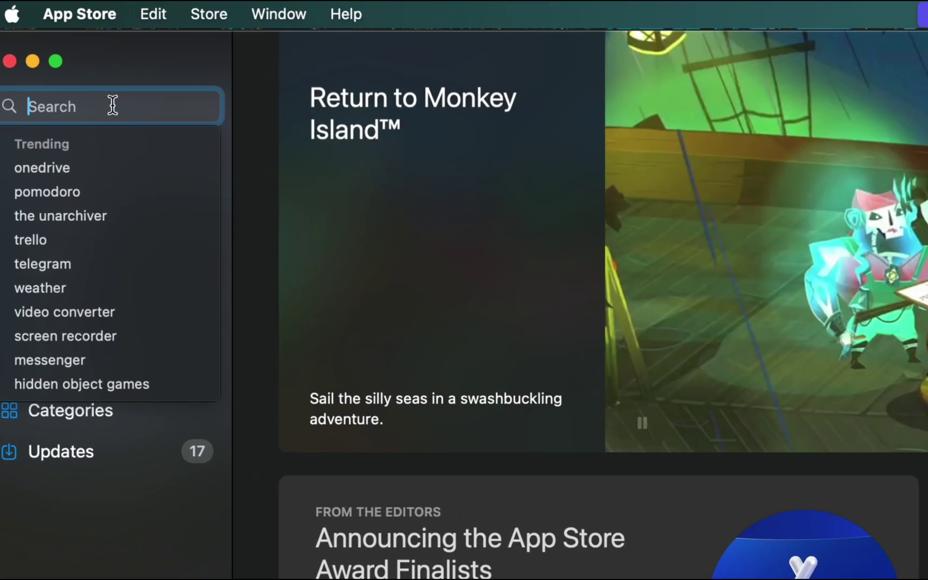
{"action": "type", "text": "pdfgear"}
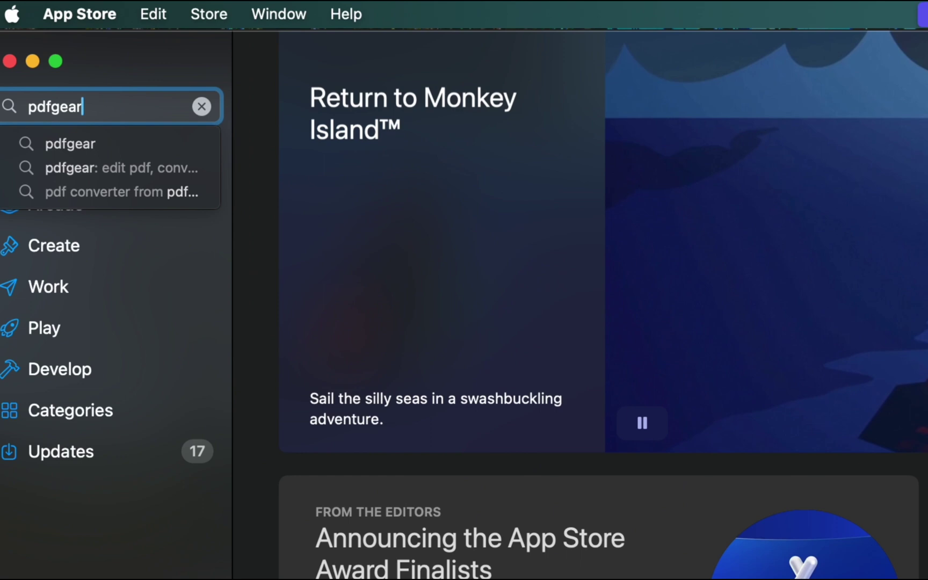
- Search the App Store for 'pdfgear'
{"action": "key", "text": "Return"}
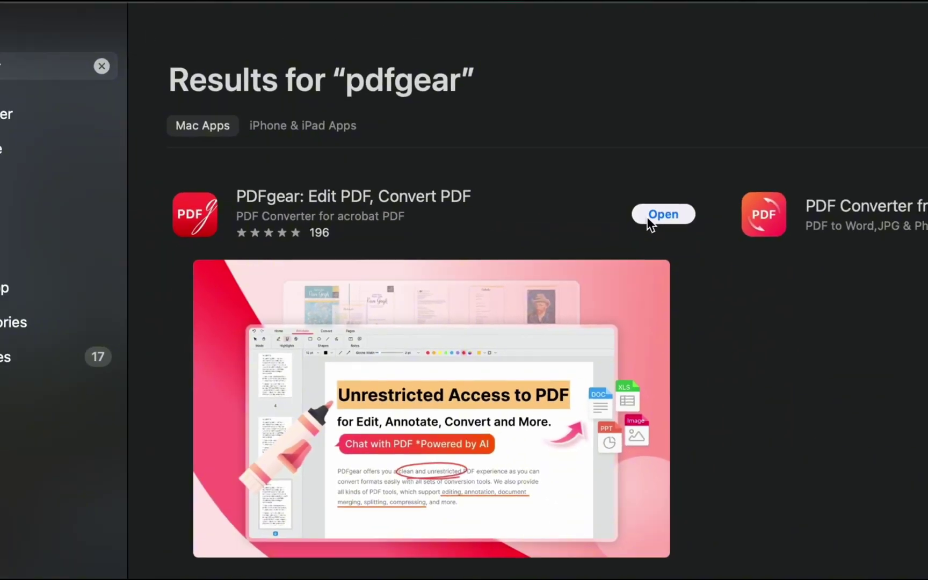
- Launch PDFgear and show the saved signatures list under Fill & Sign
{"action": "left_click", "coordinate": [655, 215]}
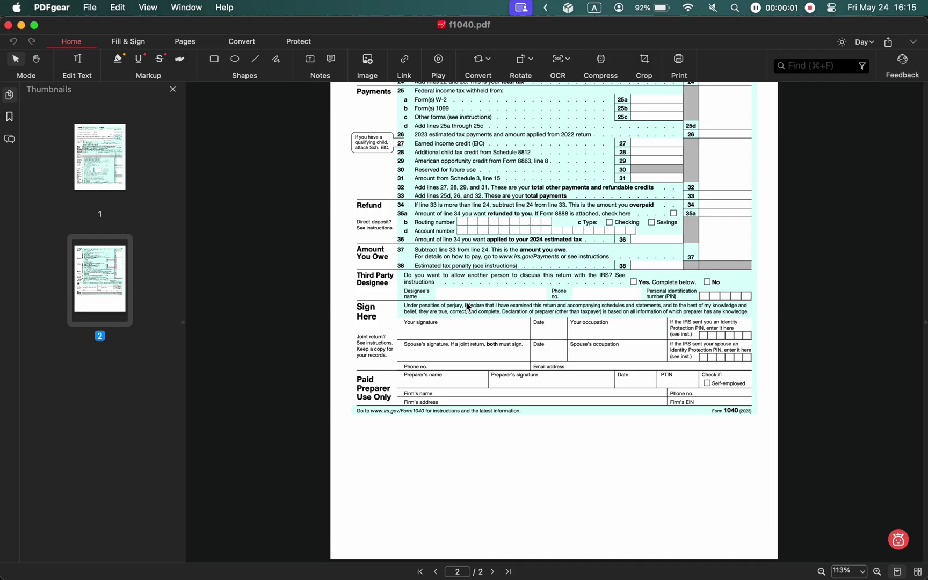
{"action": "scroll", "coordinate": [466, 306], "scroll_direction": "up", "scroll_amount": 2}
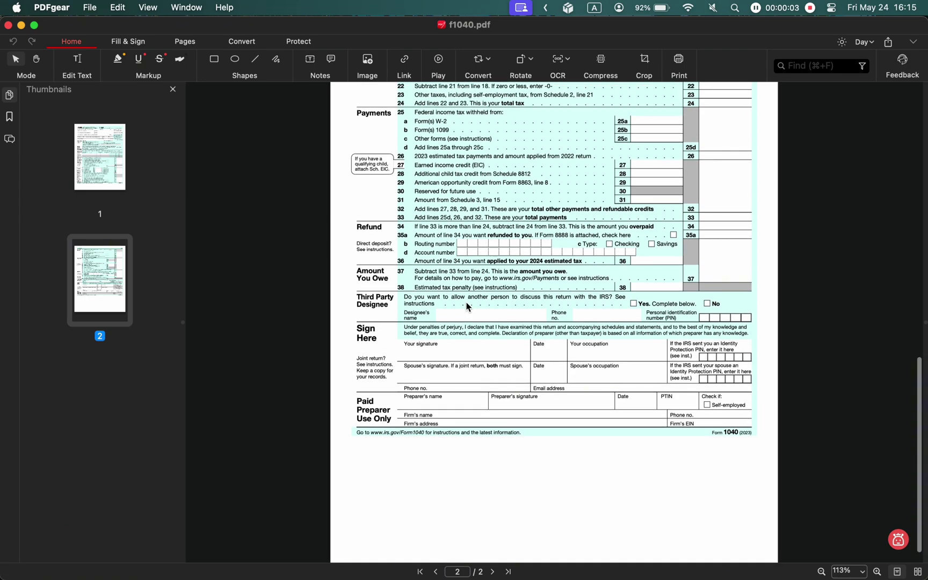
{"action": "scroll", "coordinate": [466, 305], "scroll_direction": "up", "scroll_amount": 5}
{"action": "scroll", "coordinate": [467, 306], "scroll_direction": "up", "scroll_amount": 5}
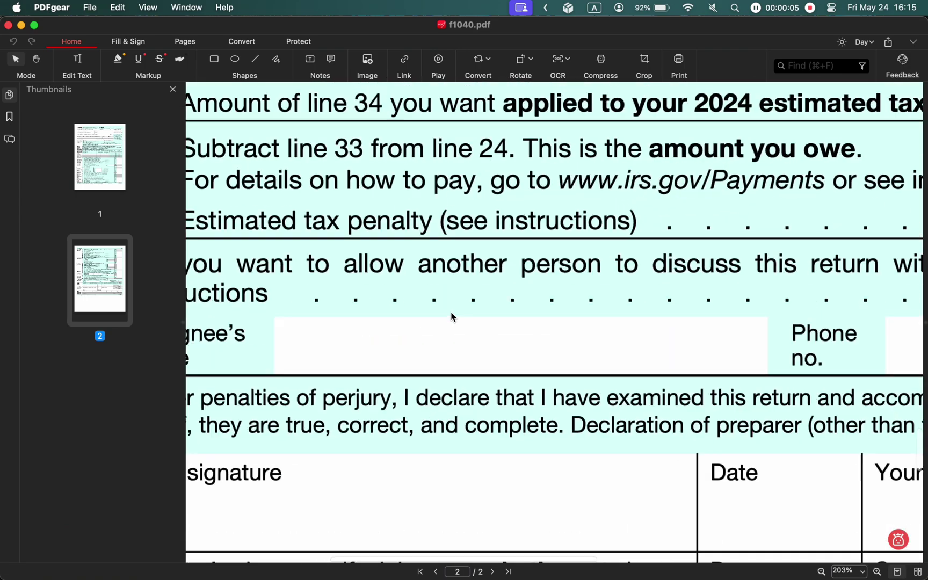
{"action": "scroll", "coordinate": [452, 316], "scroll_direction": "down", "scroll_amount": 5}
{"action": "scroll", "coordinate": [451, 315], "scroll_direction": "down", "scroll_amount": 3}
{"action": "scroll", "coordinate": [447, 316], "scroll_direction": "up", "scroll_amount": 3}
{"action": "scroll", "coordinate": [447, 316], "scroll_direction": "up", "scroll_amount": 4}
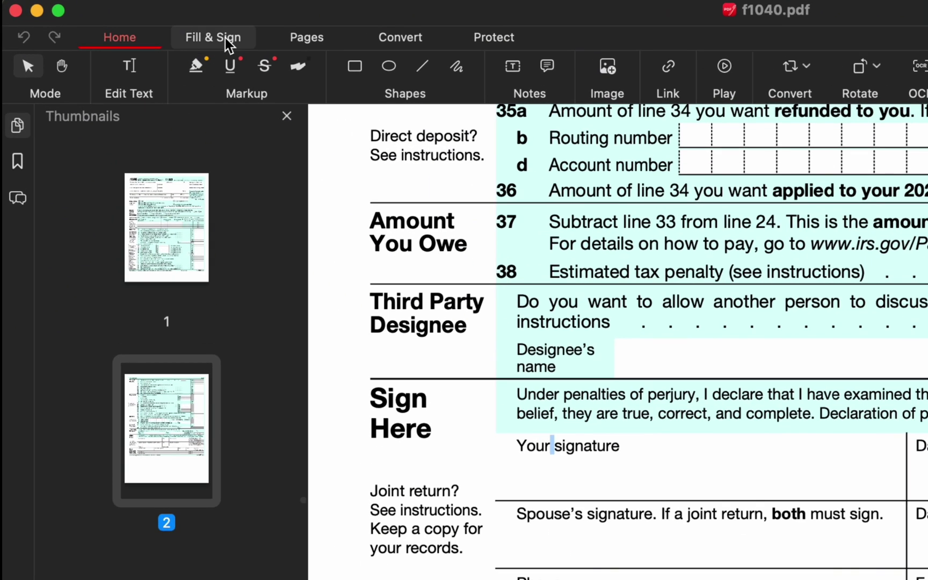
{"action": "left_click", "coordinate": [127, 42]}
{"action": "left_click", "coordinate": [120, 69]}
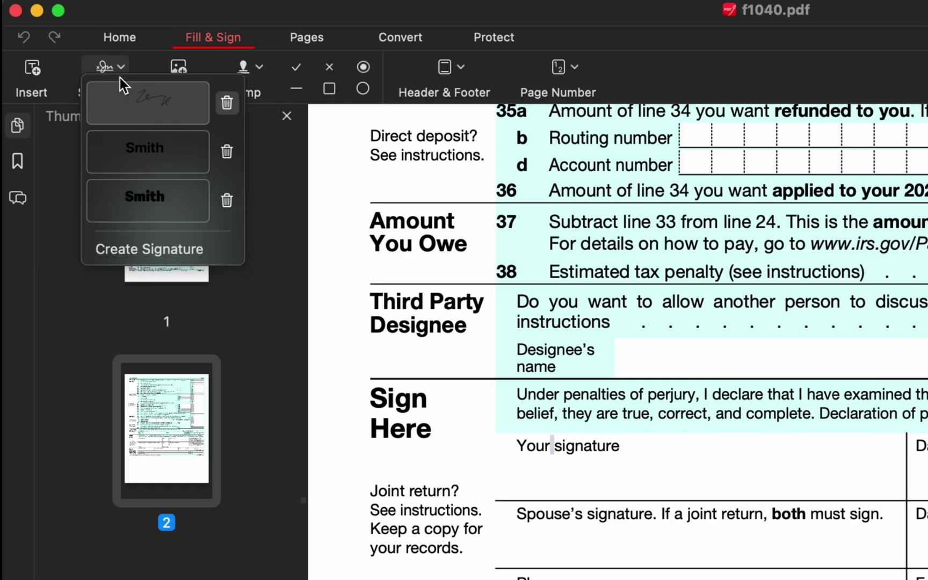
- Create a typed 'Smith' signature in the AdelleSansDevanagari-Thin font
{"action": "left_click", "coordinate": [137, 246]}
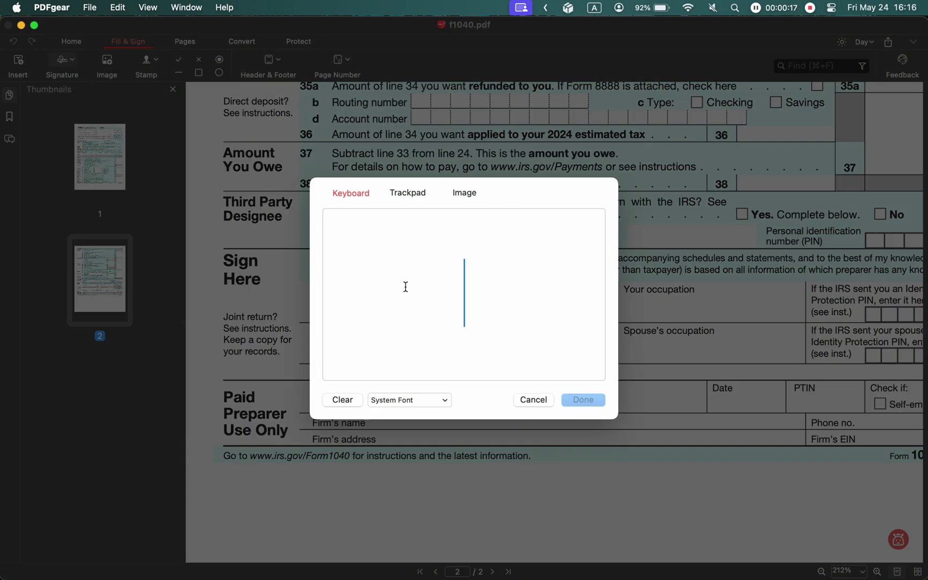
{"action": "type", "text": "Sm"}
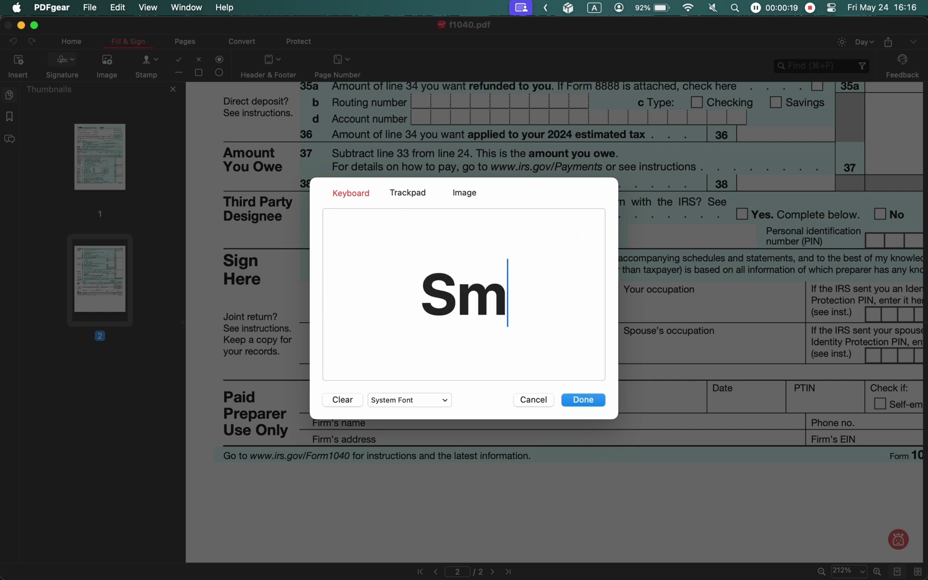
{"action": "type", "text": "ith"}
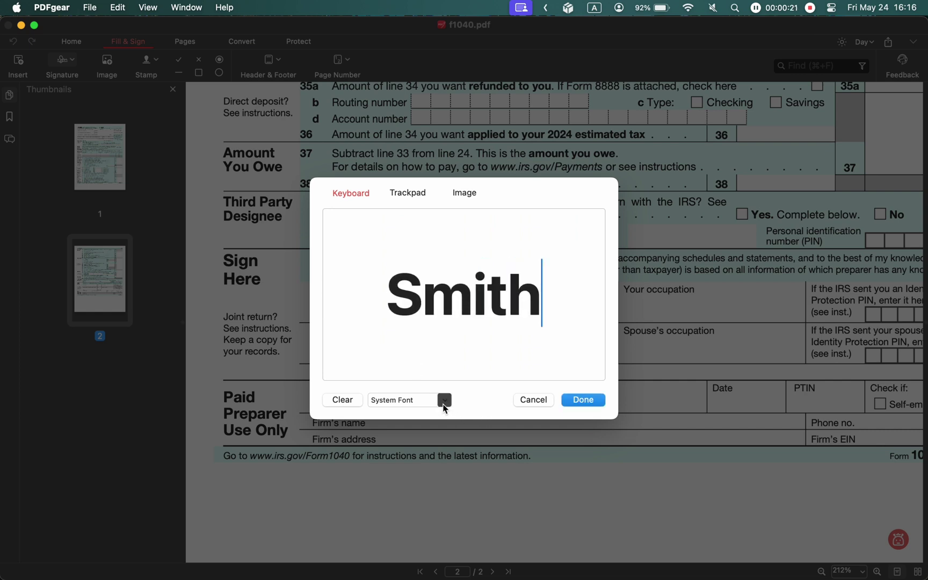
{"action": "left_click", "coordinate": [445, 401]}
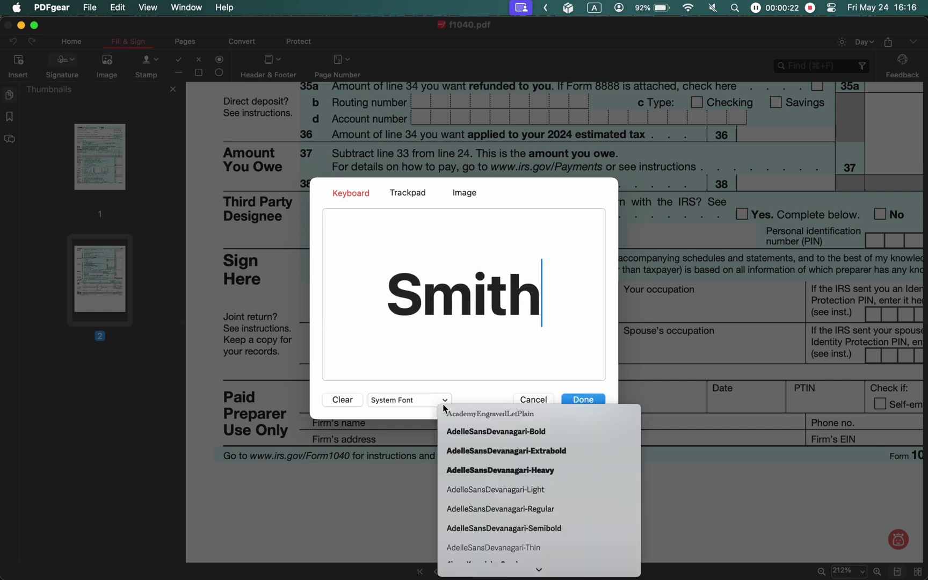
{"action": "left_click", "coordinate": [477, 470]}
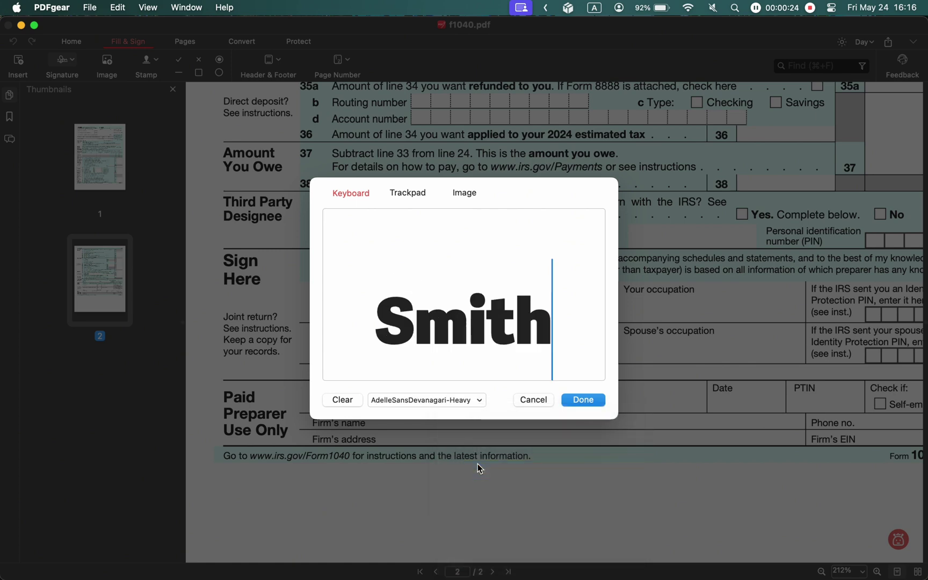
{"action": "left_click", "coordinate": [479, 400]}
{"action": "left_click", "coordinate": [505, 549]}
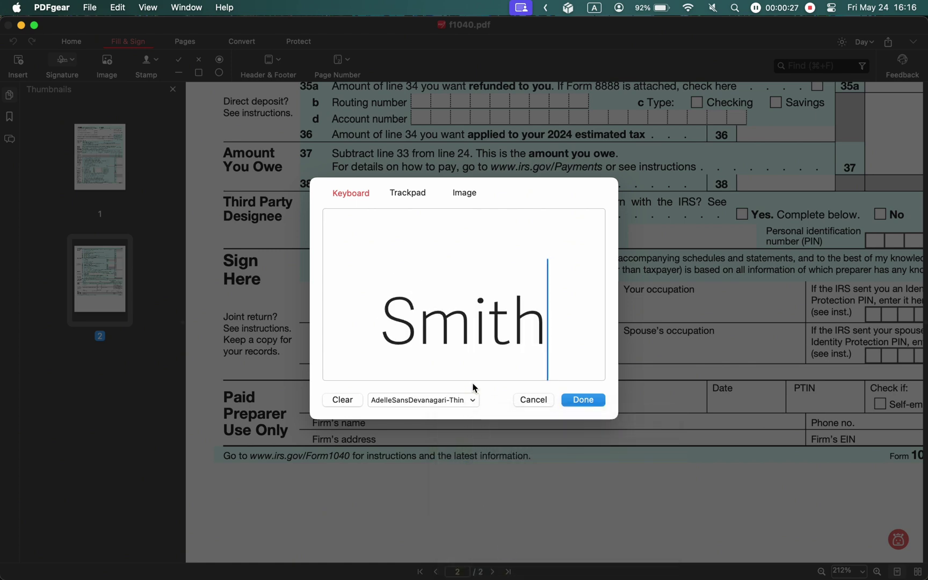
{"action": "left_click", "coordinate": [574, 402]}
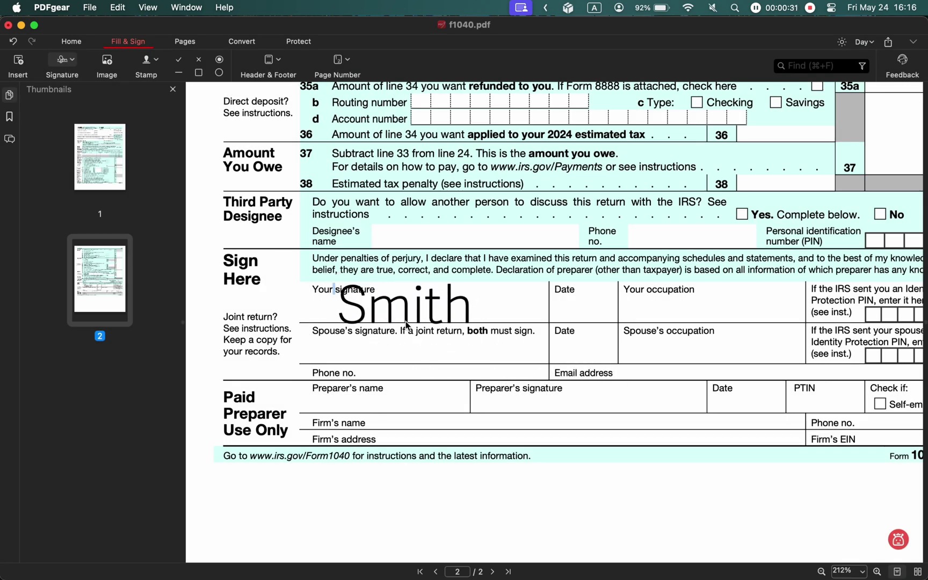
- Drop the Smith signature on Your signature, shrink it, then remove it
{"action": "left_click", "coordinate": [407, 303]}
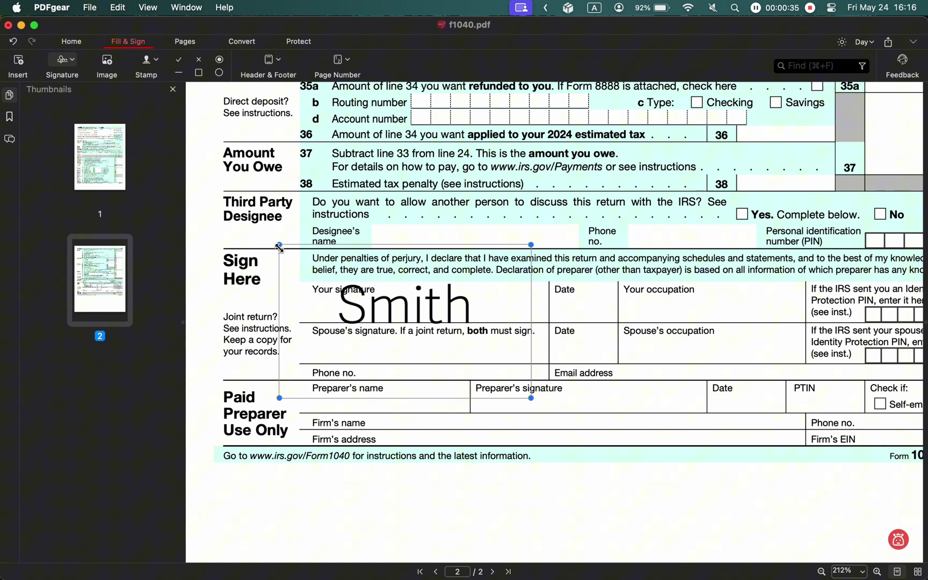
{"action": "mouse_move", "coordinate": [279, 247]}
{"action": "left_mouse_down"}
{"action": "mouse_move", "coordinate": [452, 350]}
{"action": "mouse_move", "coordinate": [404, 309]}
{"action": "left_mouse_up"}
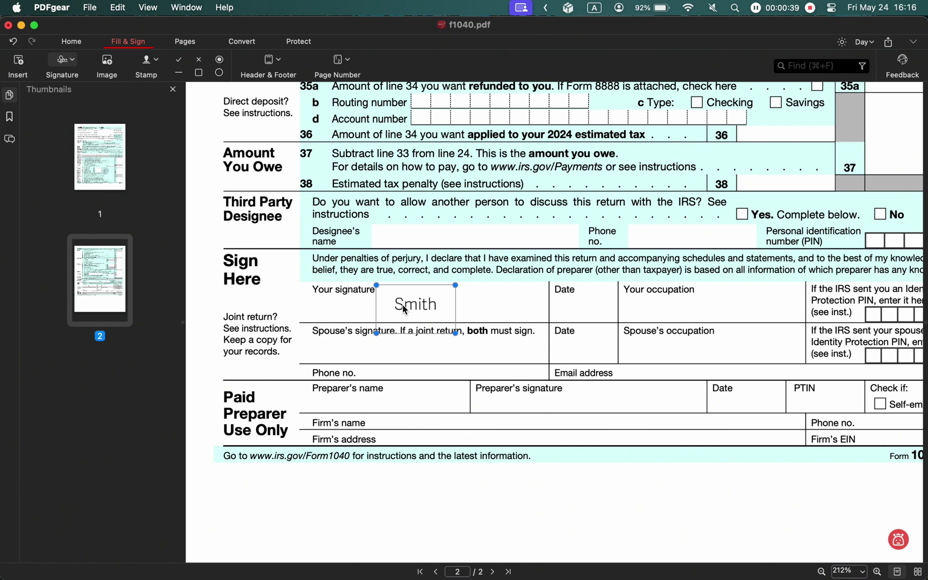
{"action": "right_click", "coordinate": [404, 308]}
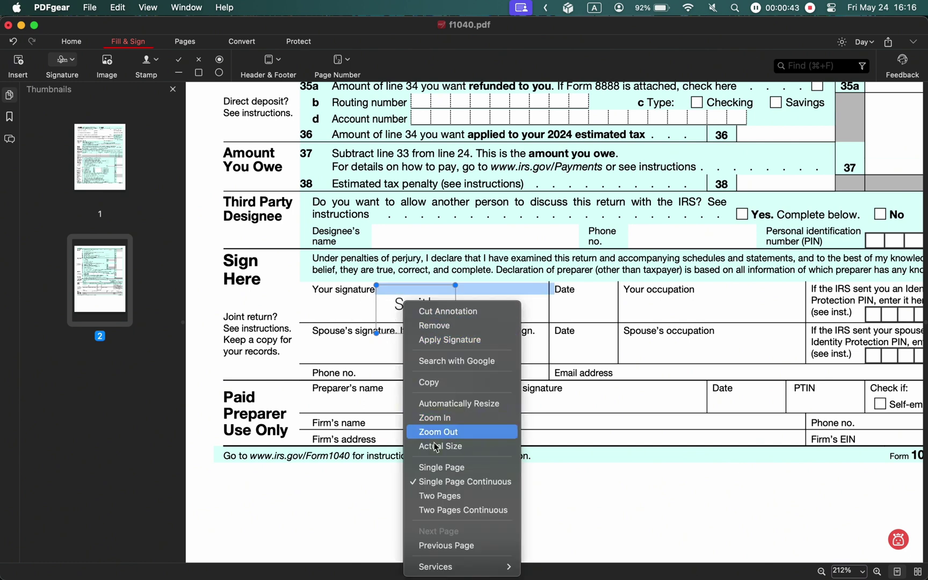
{"action": "left_click", "coordinate": [435, 326]}
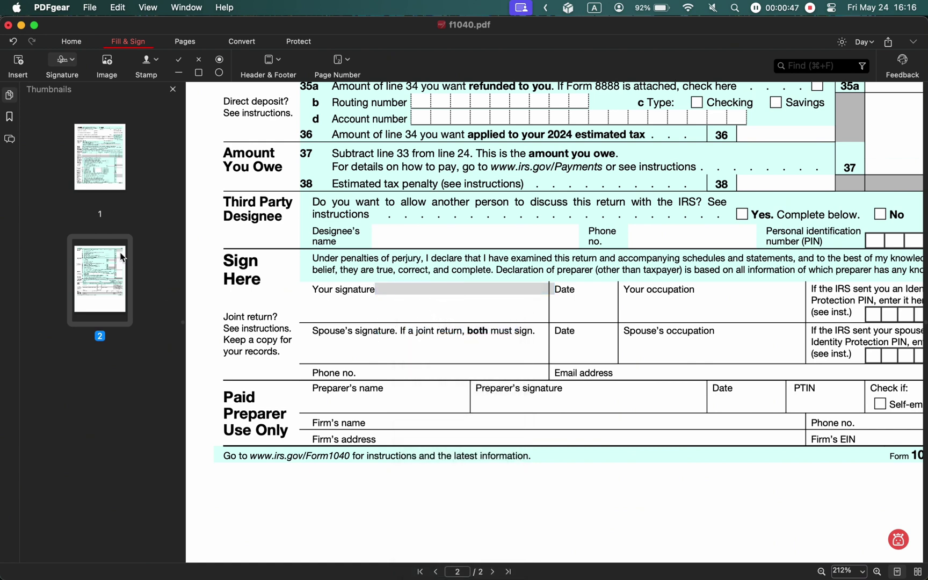
- Create a new hand-drawn signature using the Trackpad tab
{"action": "left_click", "coordinate": [66, 59]}
{"action": "left_click", "coordinate": [87, 111]}
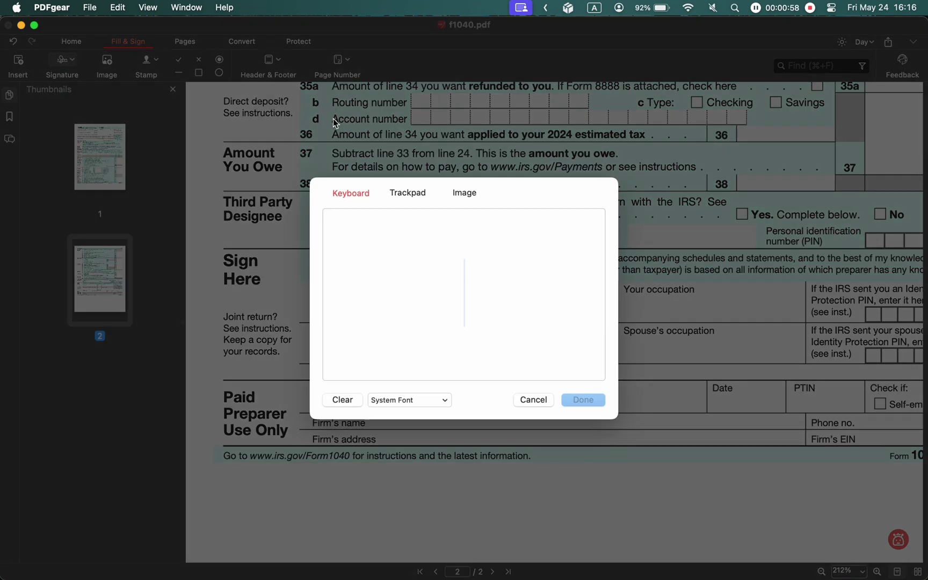
{"action": "left_click", "coordinate": [406, 193]}
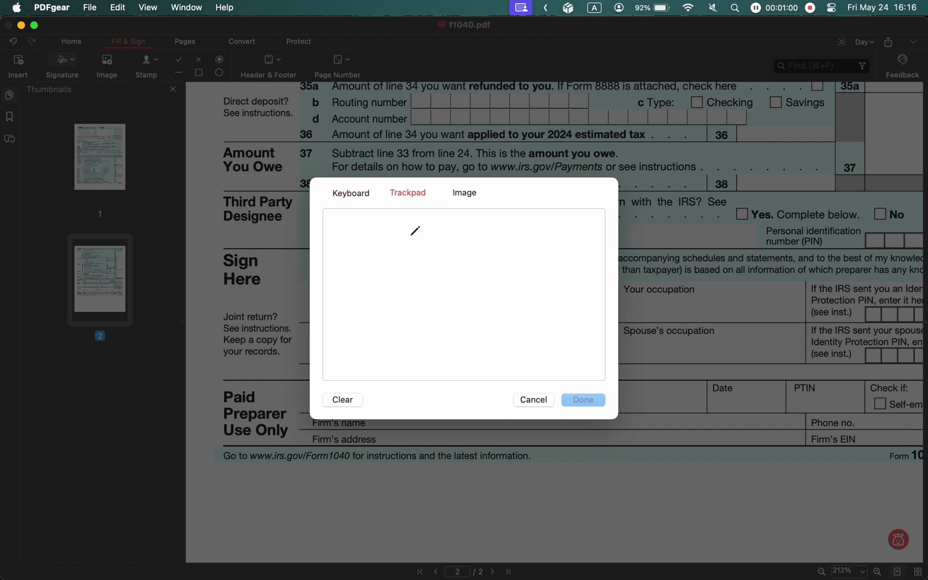
{"action": "left_click_drag", "start_coordinate": [418, 232], "coordinate": [554, 293]}
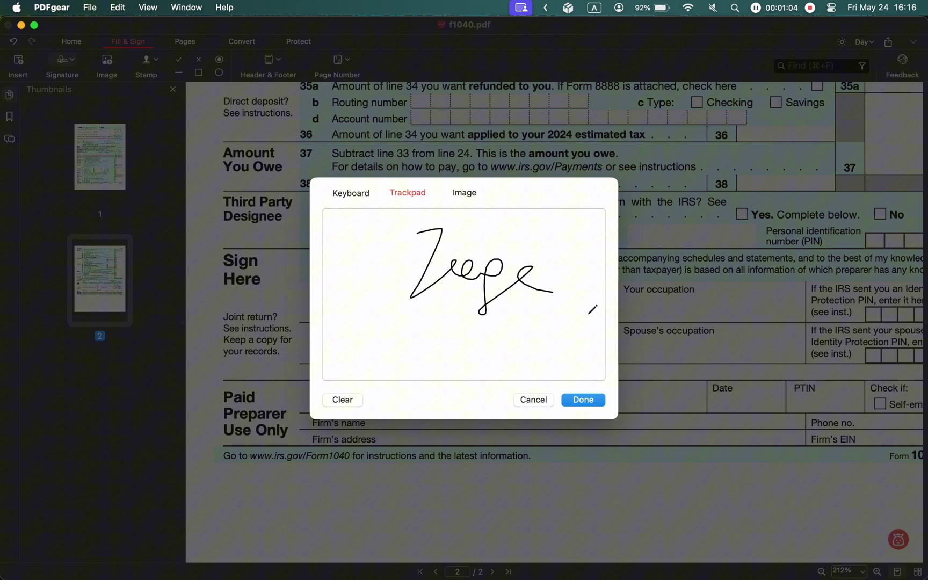
{"action": "left_click", "coordinate": [588, 402]}
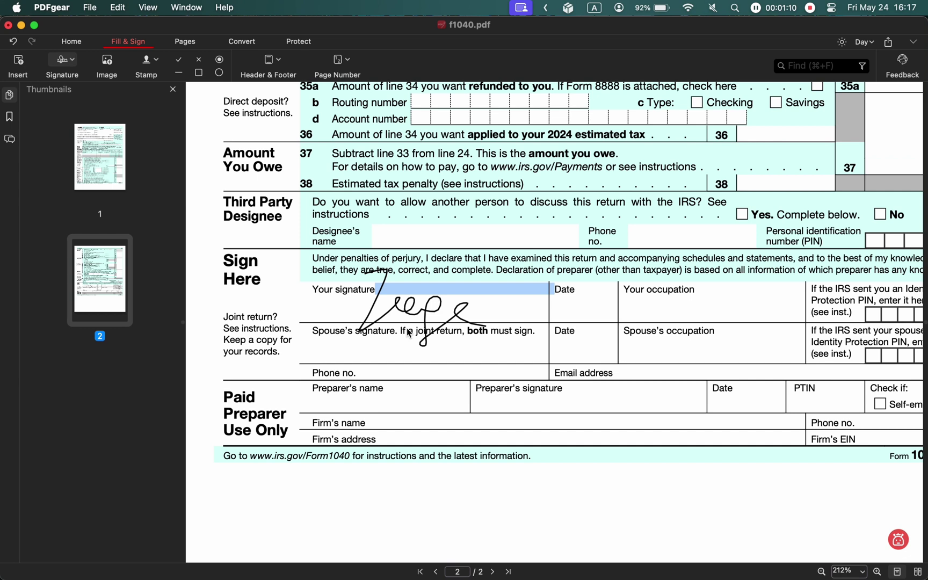
- Place the drawn signature, shrink it into Your signature, and apply it permanently
{"action": "left_click", "coordinate": [418, 311]}
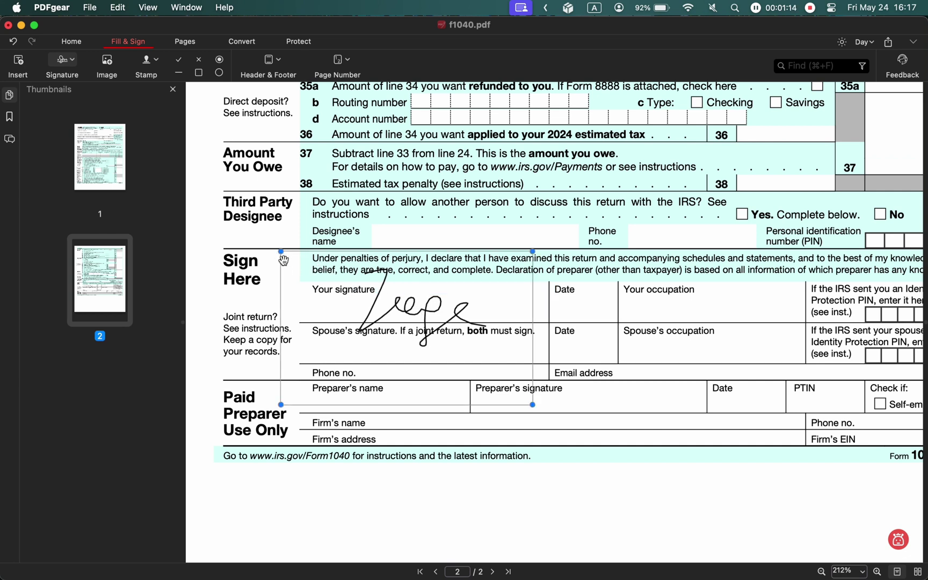
{"action": "left_click_drag", "start_coordinate": [281, 254], "coordinate": [347, 281]}
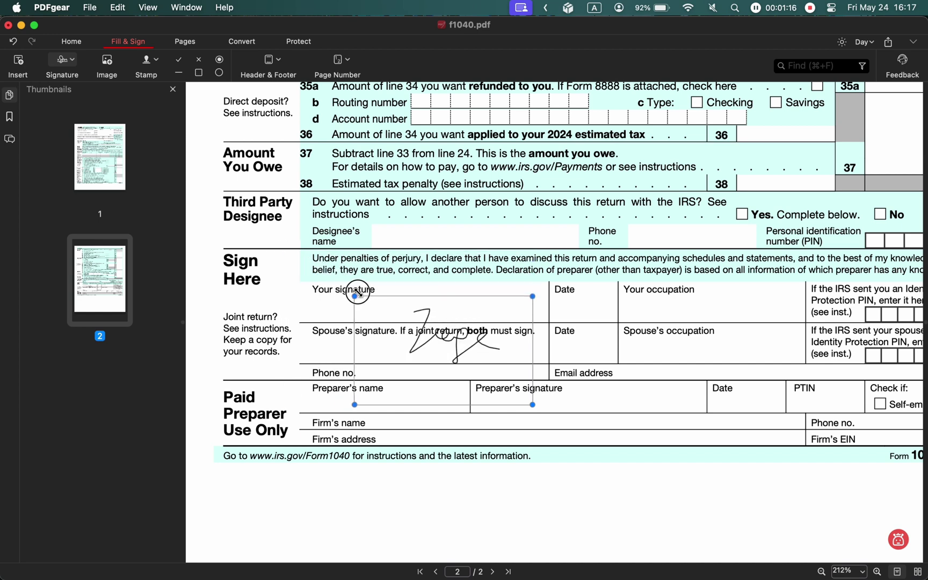
{"action": "left_click_drag", "start_coordinate": [418, 312], "coordinate": [413, 303]}
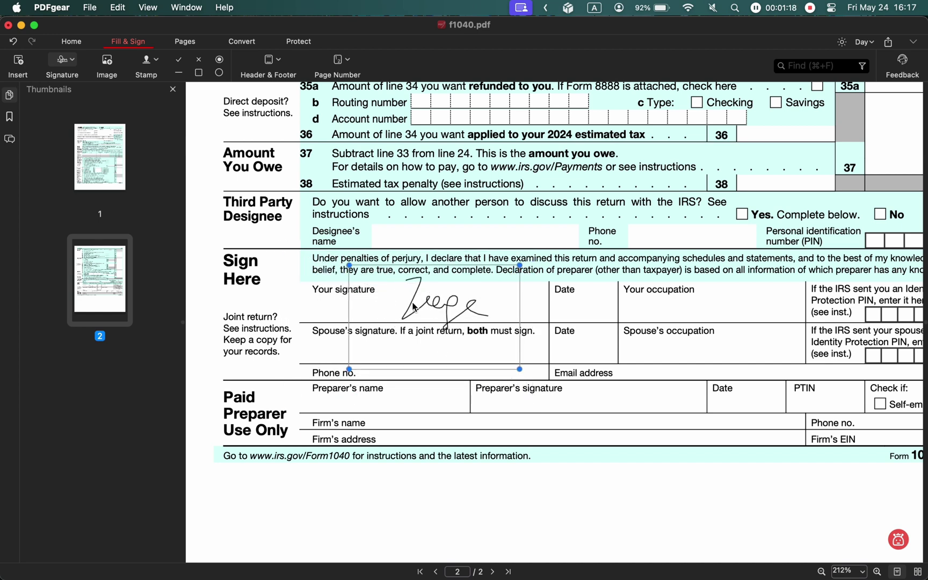
{"action": "right_click", "coordinate": [414, 307]}
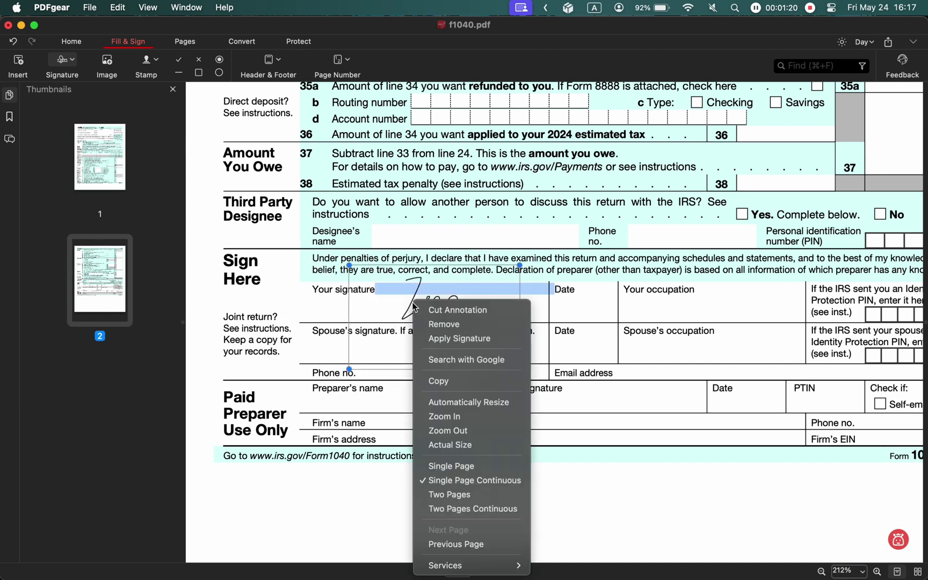
{"action": "left_click", "coordinate": [447, 340]}
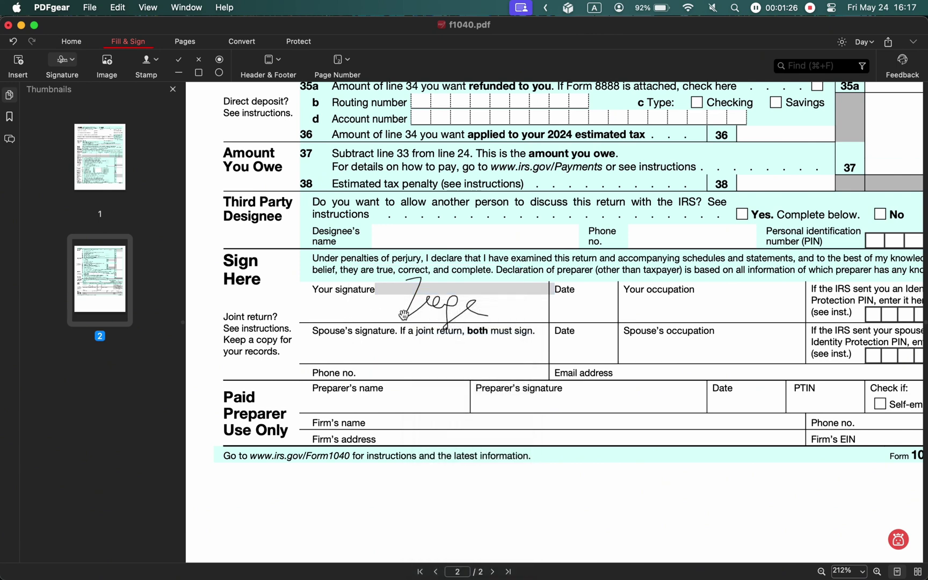
- Bring up and dismiss the applied signature's options, then deselect the field
{"action": "right_click", "coordinate": [462, 306]}
{"action": "right_click", "coordinate": [453, 308]}
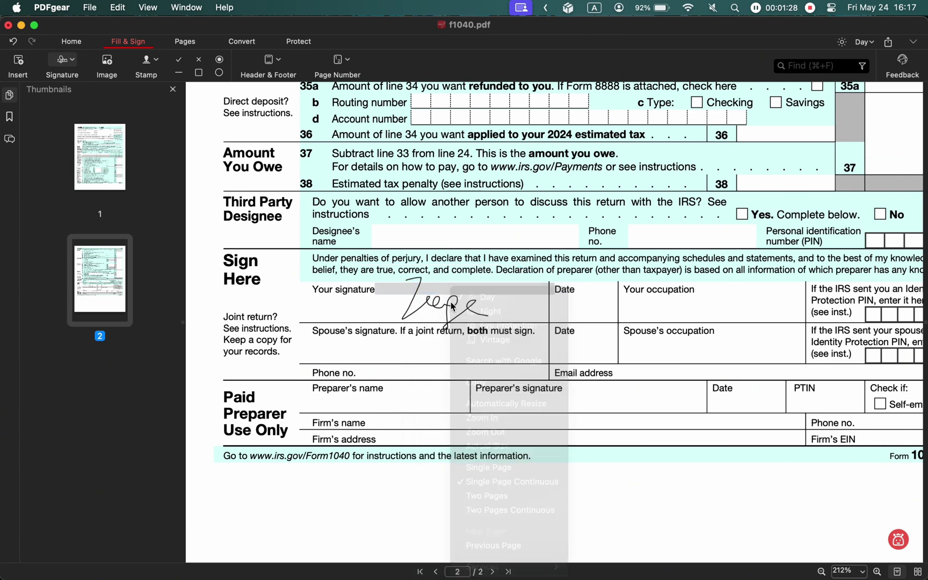
{"action": "left_click", "coordinate": [372, 322]}
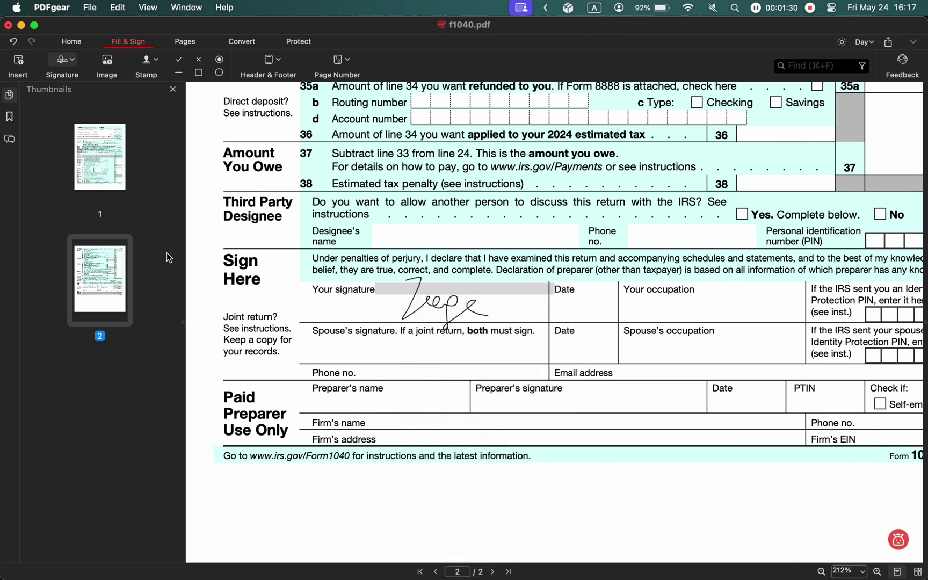
{"action": "left_click", "coordinate": [323, 316]}
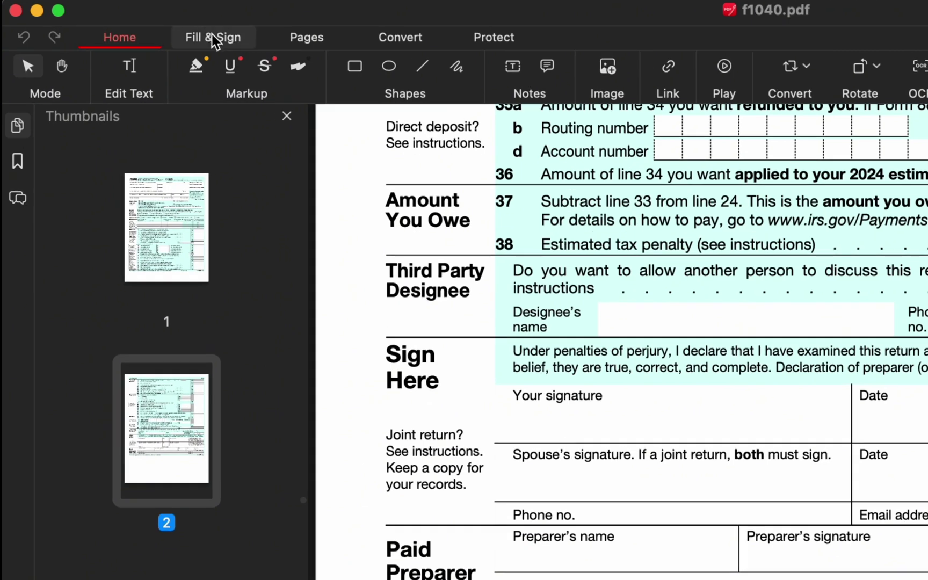
- Create an image signature from a signature photo with its grey background removed
{"action": "left_click", "coordinate": [212, 37]}
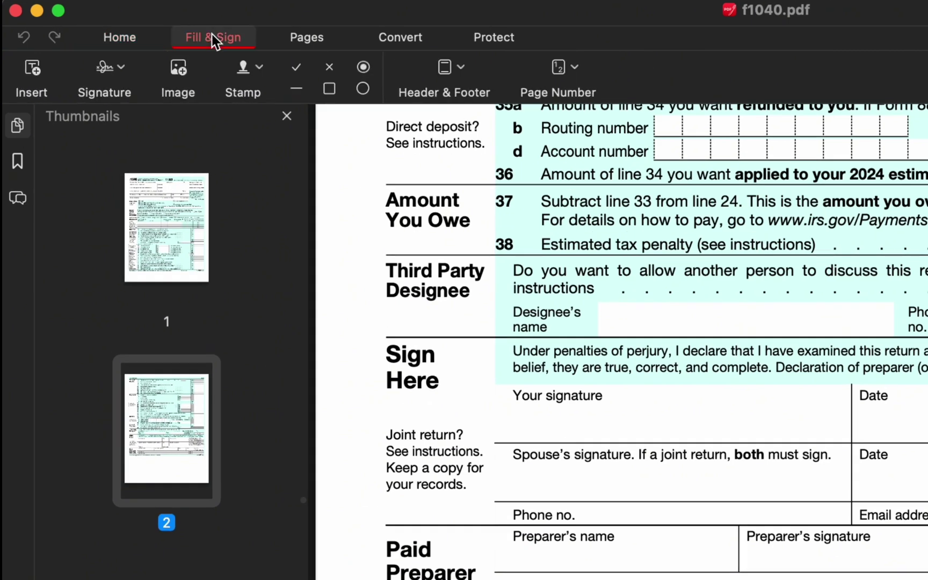
{"action": "left_click", "coordinate": [112, 71]}
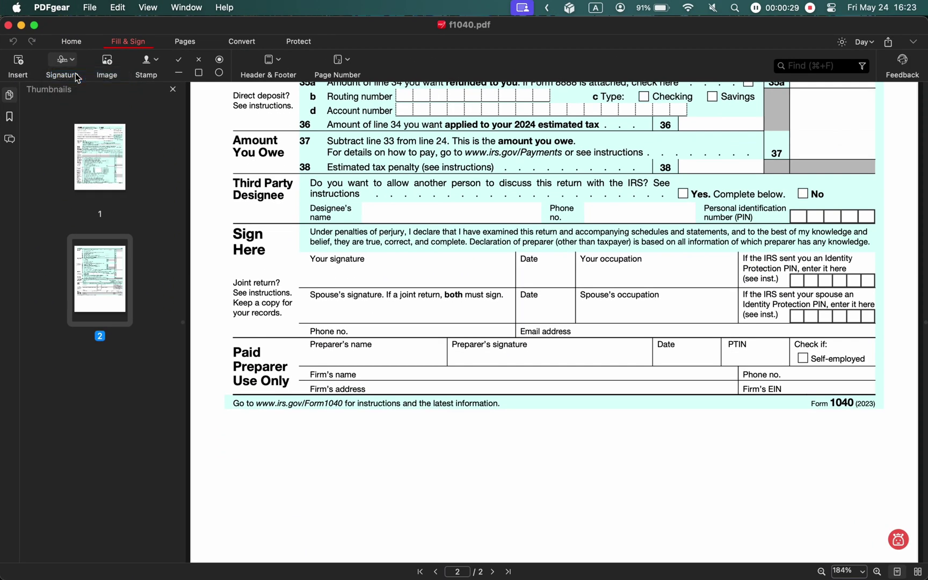
{"action": "left_click", "coordinate": [76, 73]}
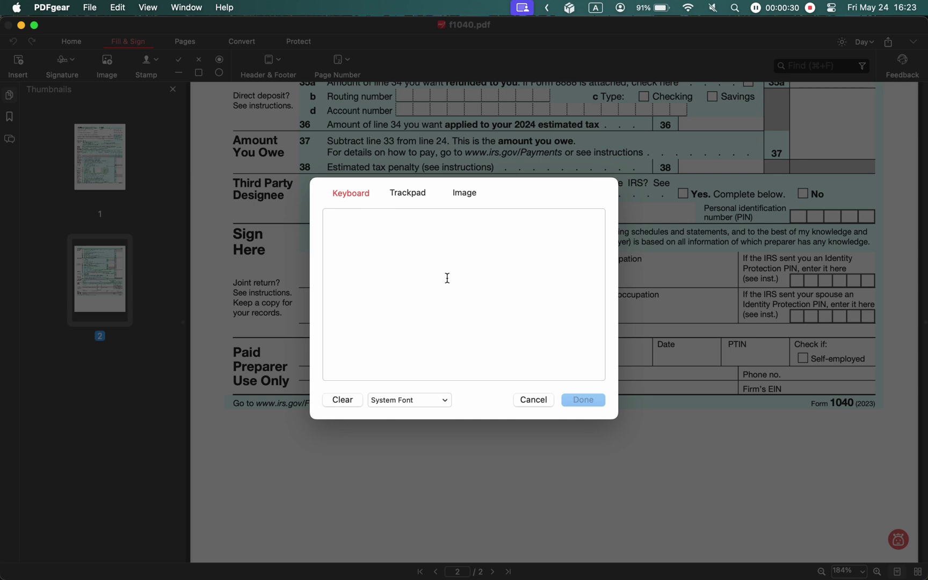
{"action": "left_click", "coordinate": [464, 193]}
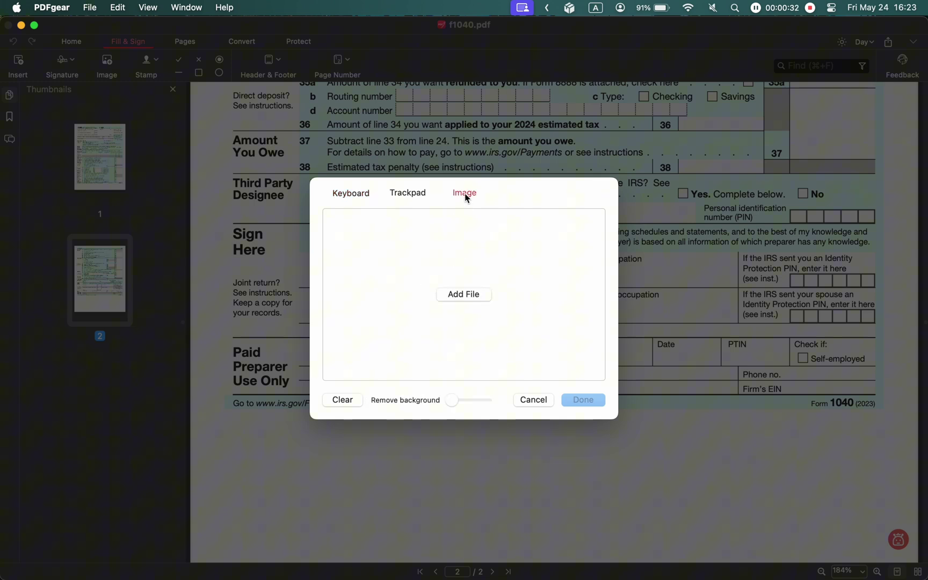
{"action": "left_click", "coordinate": [461, 296]}
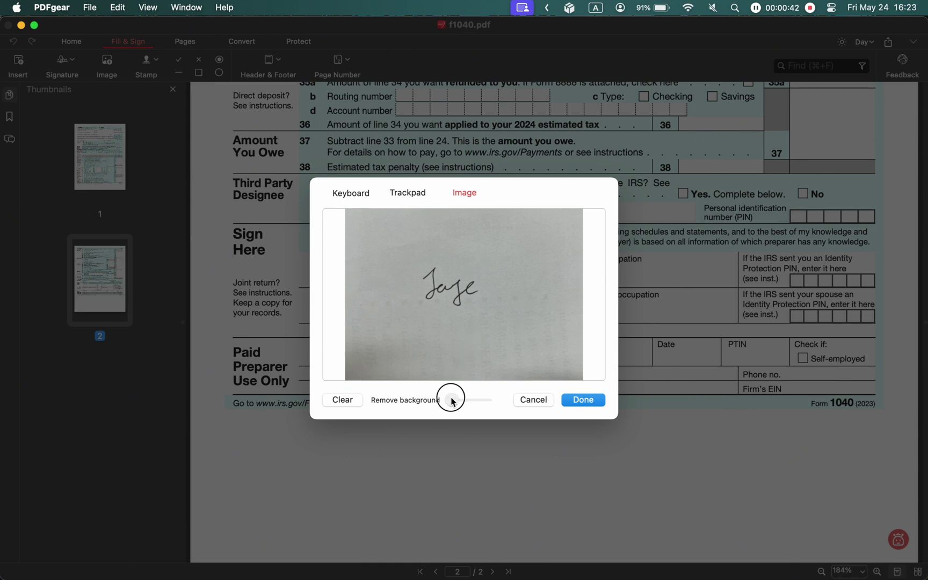
{"action": "left_click_drag", "start_coordinate": [451, 401], "coordinate": [484, 401]}
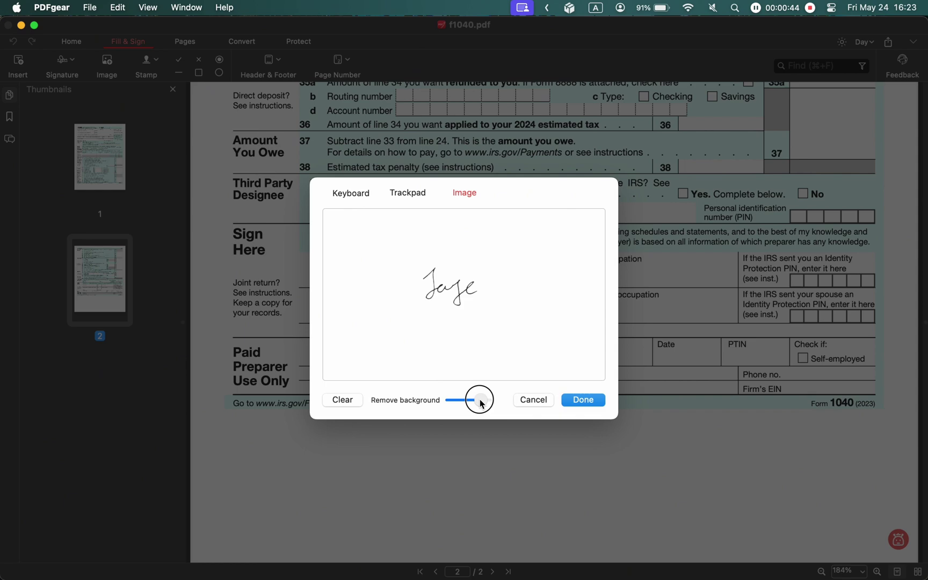
{"action": "left_click", "coordinate": [584, 399]}
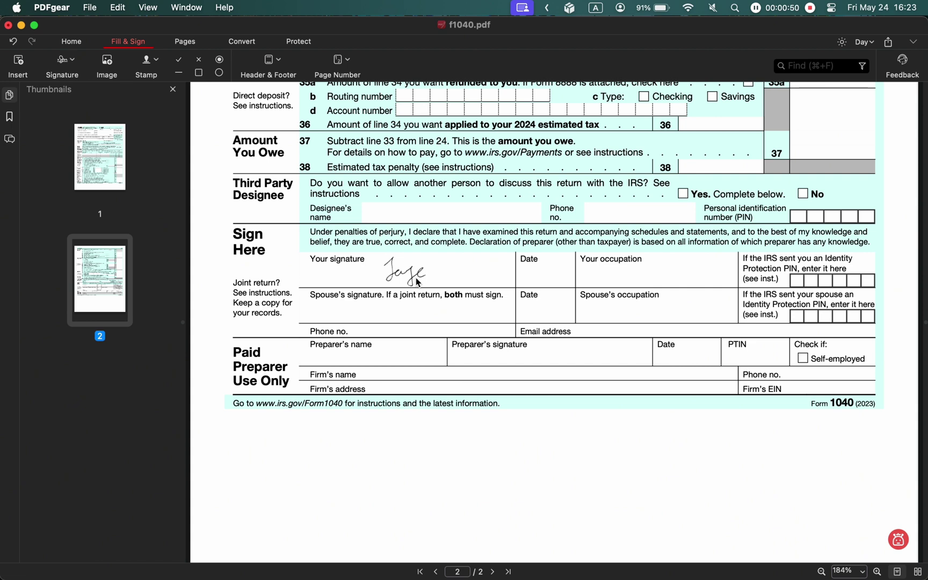
- Slightly enlarge the image signature and apply it to Your signature
{"action": "left_click", "coordinate": [391, 268]}
{"action": "left_click_drag", "start_coordinate": [306, 211], "coordinate": [302, 197]}
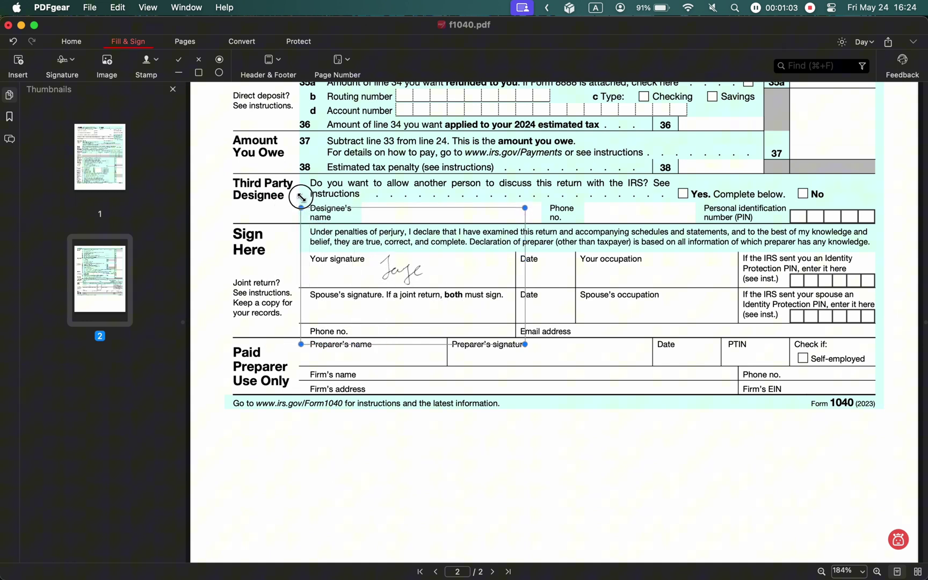
{"action": "right_click", "coordinate": [405, 274]}
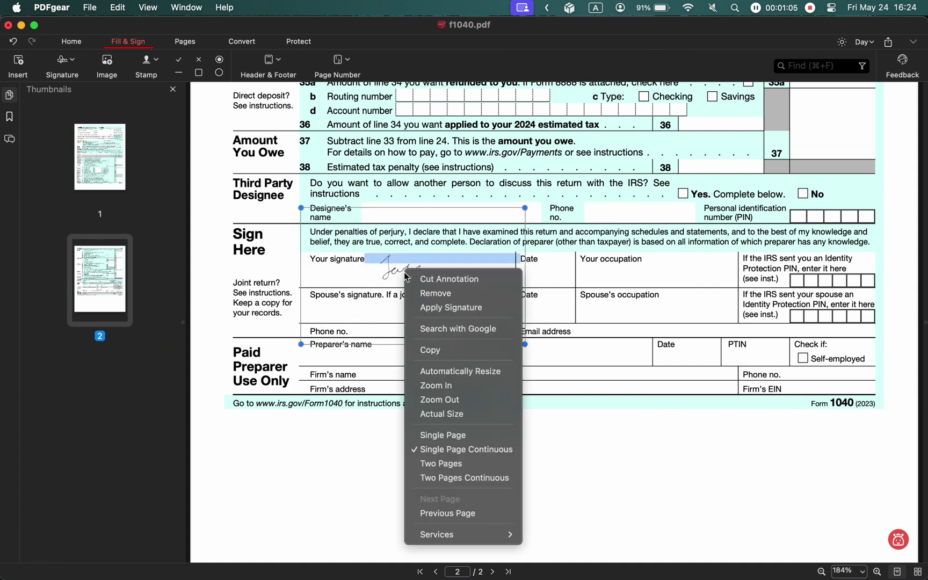
{"action": "left_click", "coordinate": [434, 308]}
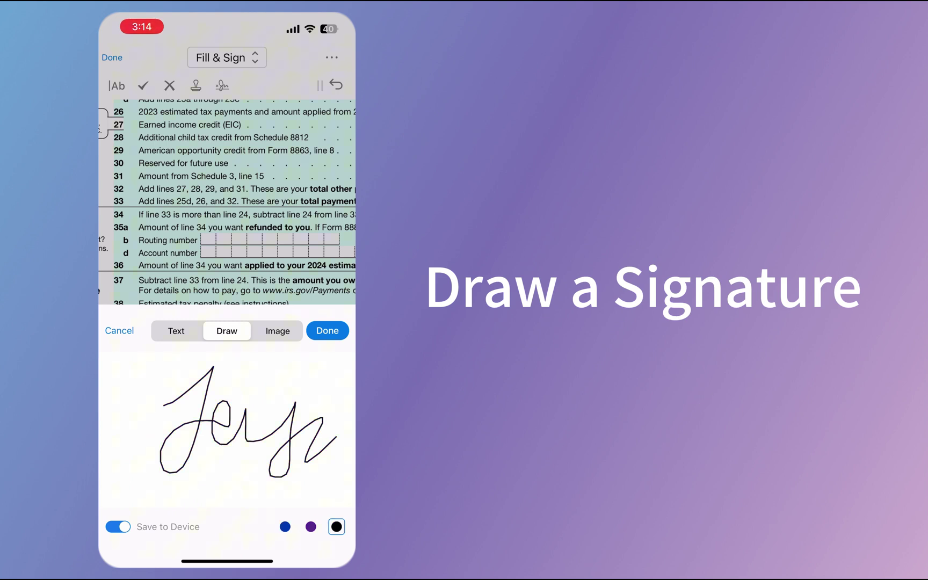
- Turn off Save to Device, then place the drawn signature and shrink it to fit
{"action": "left_click", "coordinate": [118, 526]}
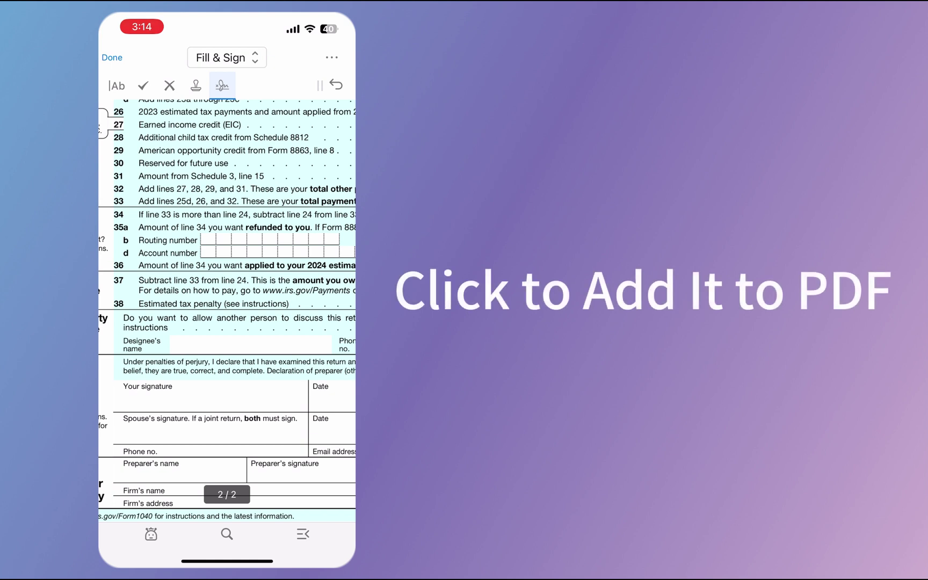
{"action": "left_click", "coordinate": [201, 386]}
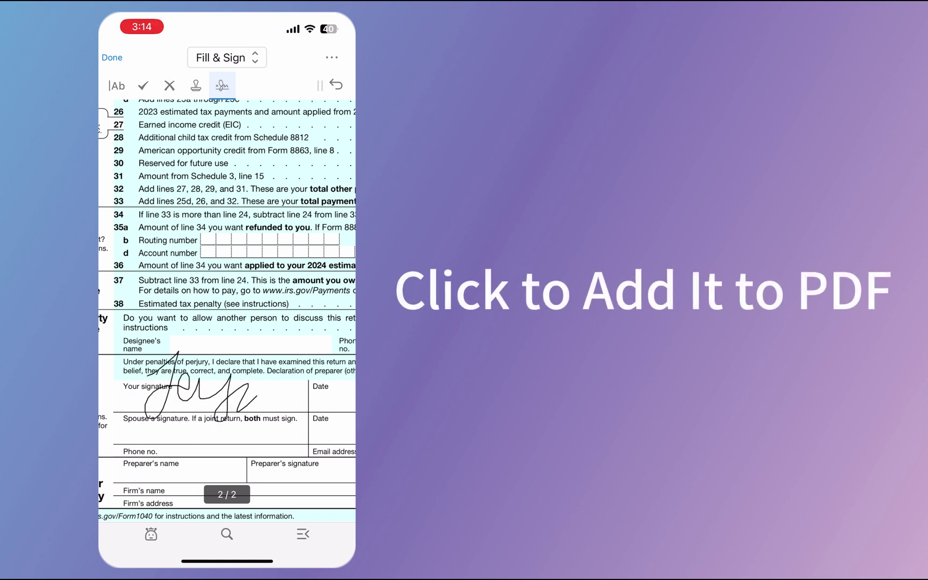
{"action": "left_click", "coordinate": [201, 395]}
{"action": "left_click_drag", "start_coordinate": [101, 338], "coordinate": [131, 362]}
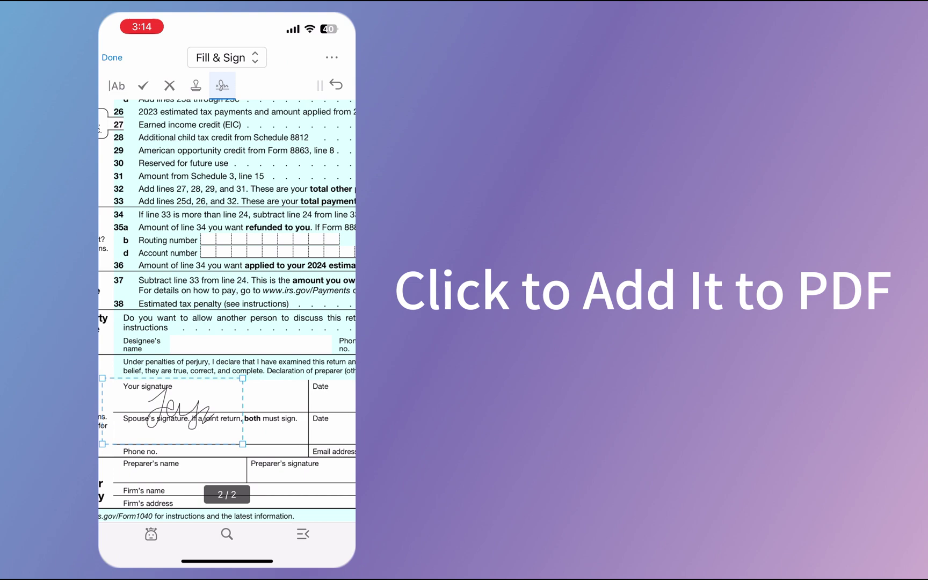
{"action": "left_click", "coordinate": [210, 395]}
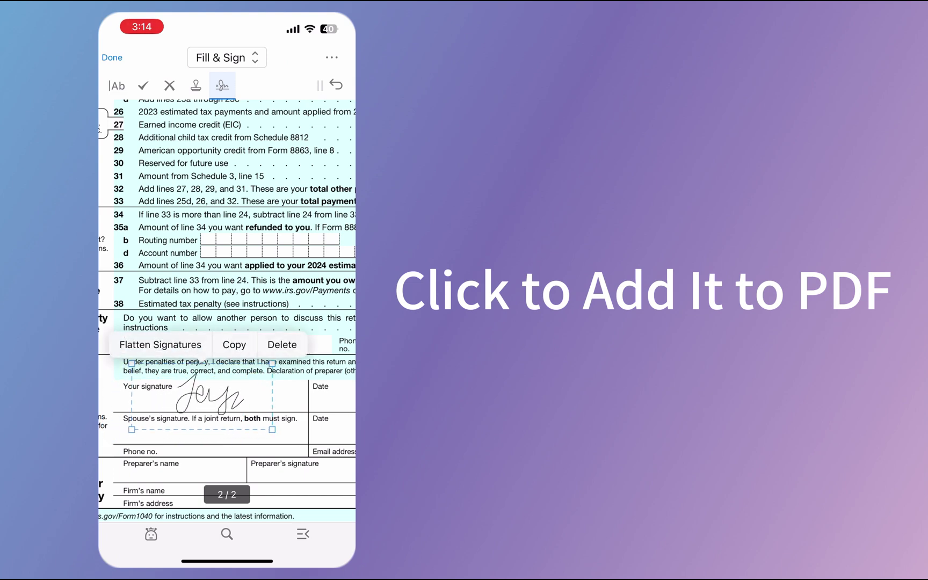
{"action": "left_click", "coordinate": [217, 435]}
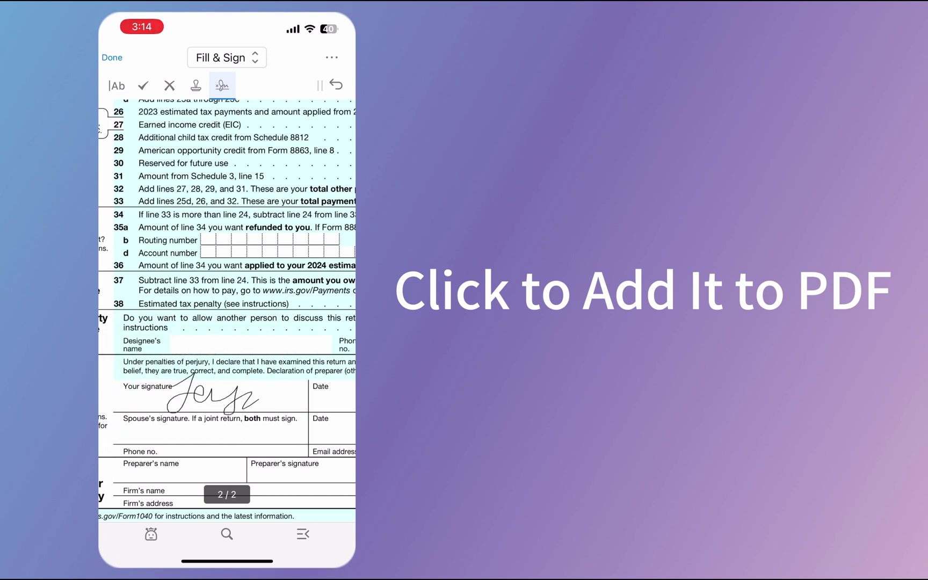